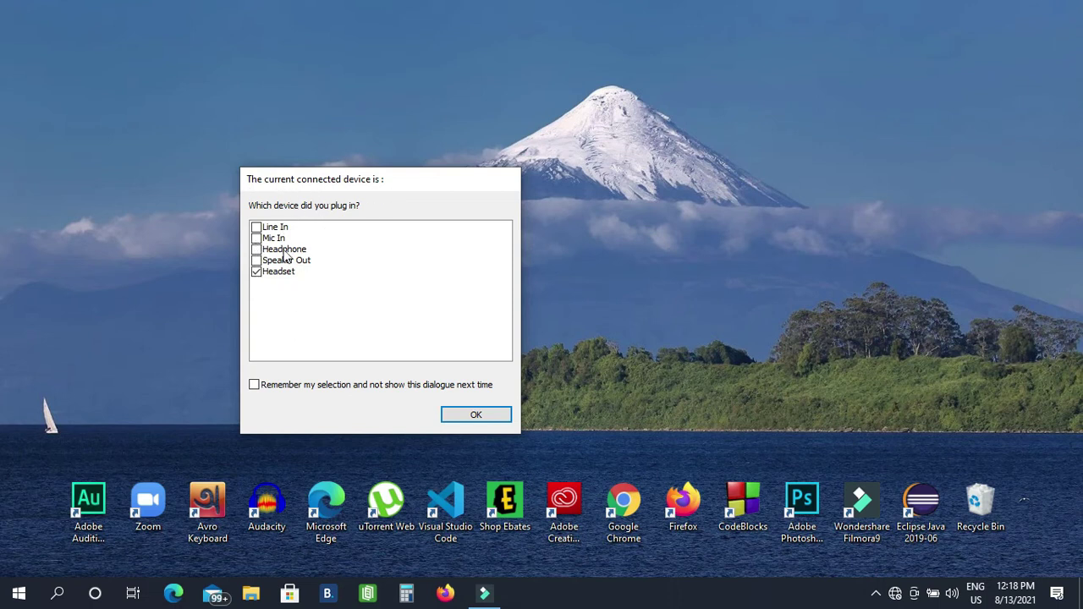
Step: Identify the plugged-in audio device as Headset and confirm the selection
{"action": "left_click", "coordinate": [257, 271]}
{"action": "left_click", "coordinate": [256, 272]}
{"action": "left_click", "coordinate": [288, 274]}
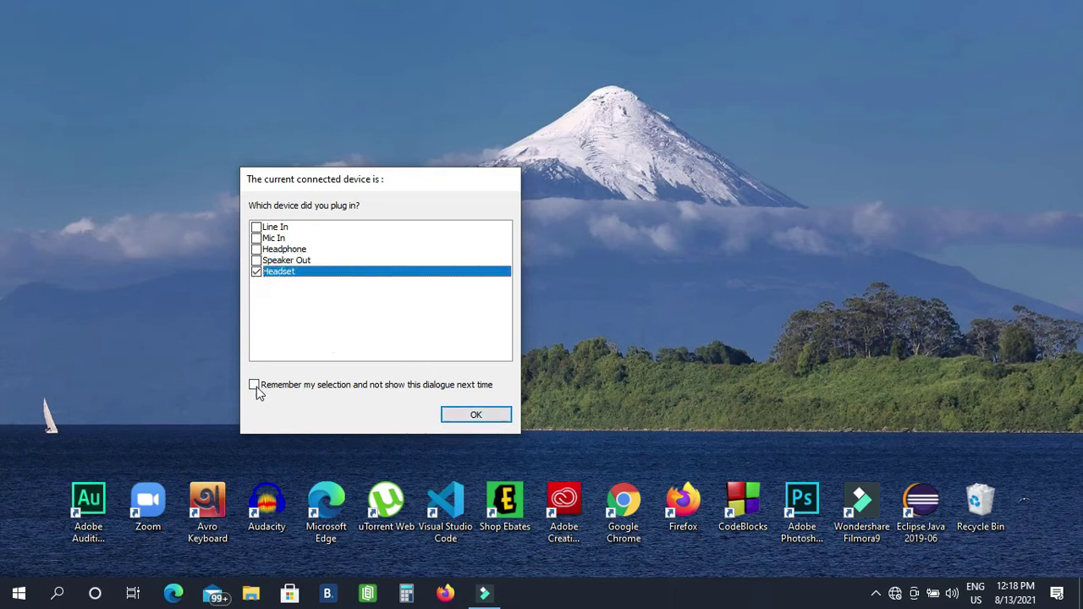
{"action": "left_click", "coordinate": [470, 414]}
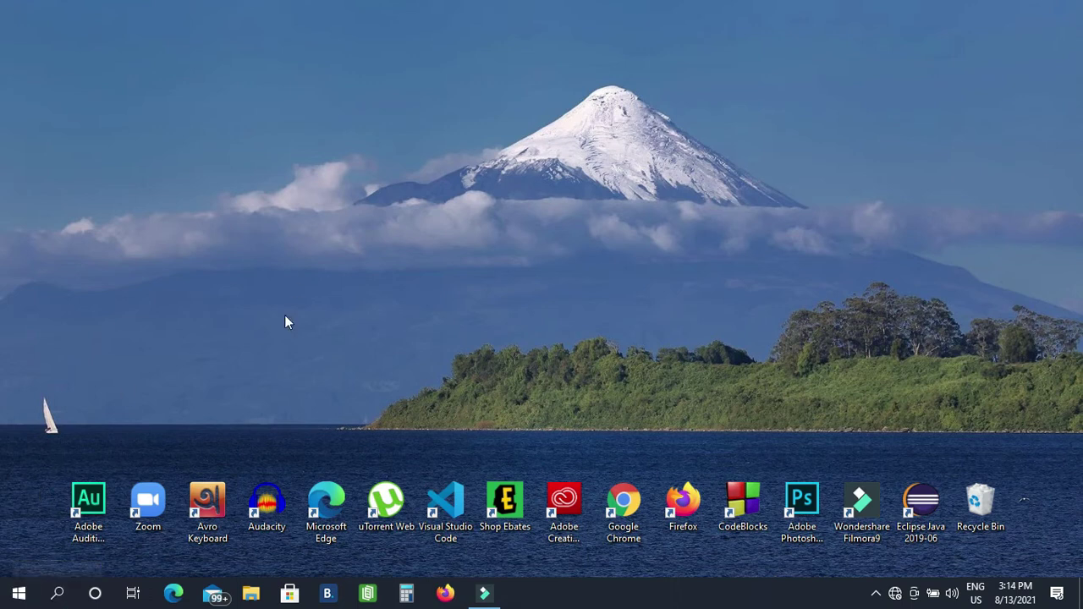
Step: Search Windows for Control Panel and open its Sound settings from Hardware and Sound
{"action": "left_click", "coordinate": [56, 595]}
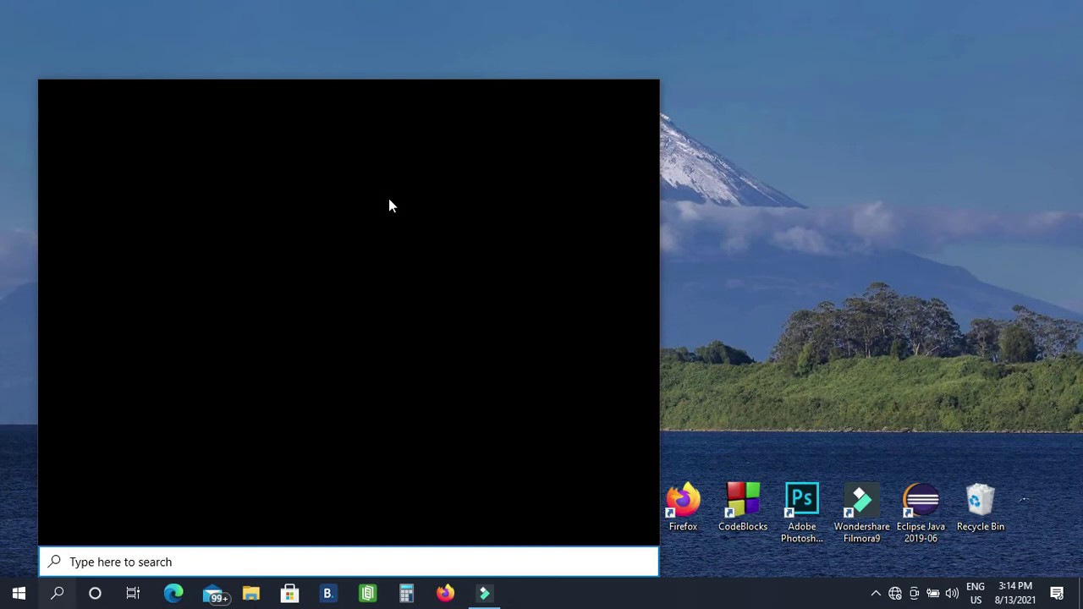
{"action": "type", "text": "con"}
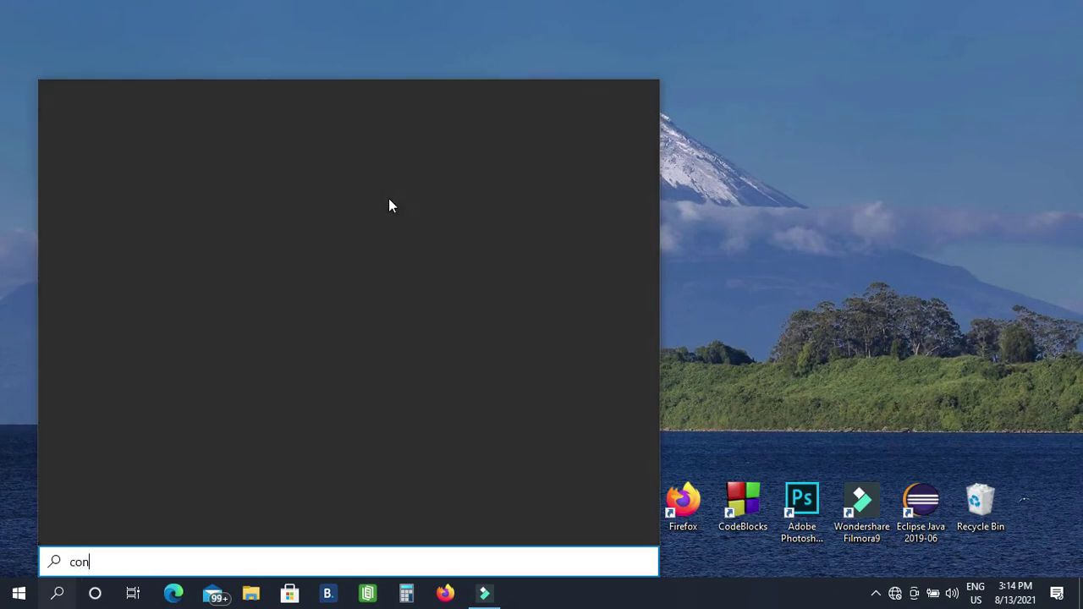
{"action": "type", "text": "trol "}
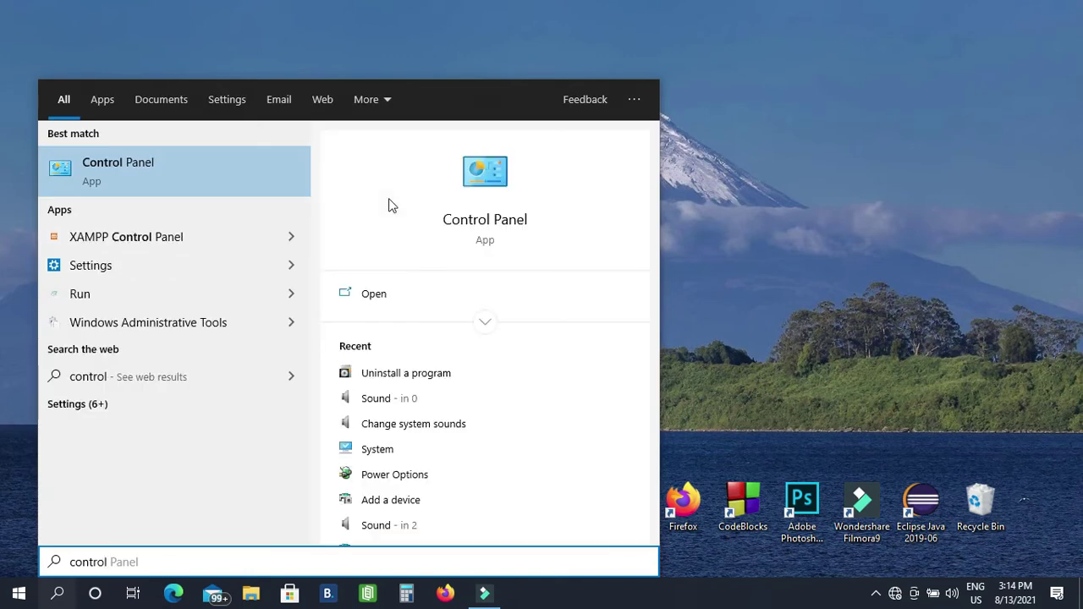
{"action": "type", "text": "pa"}
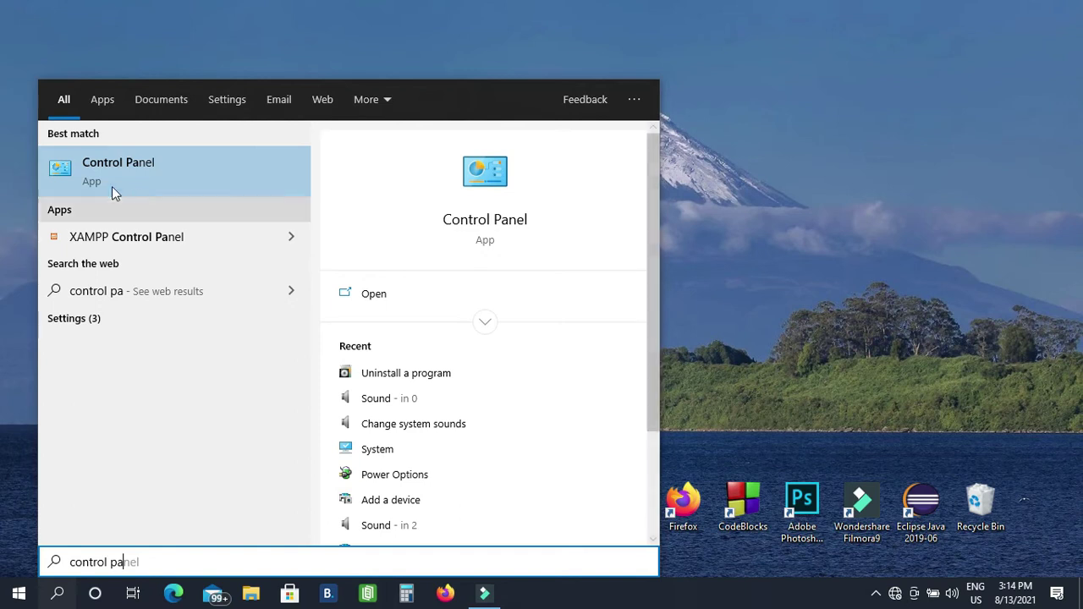
{"action": "left_click", "coordinate": [119, 169]}
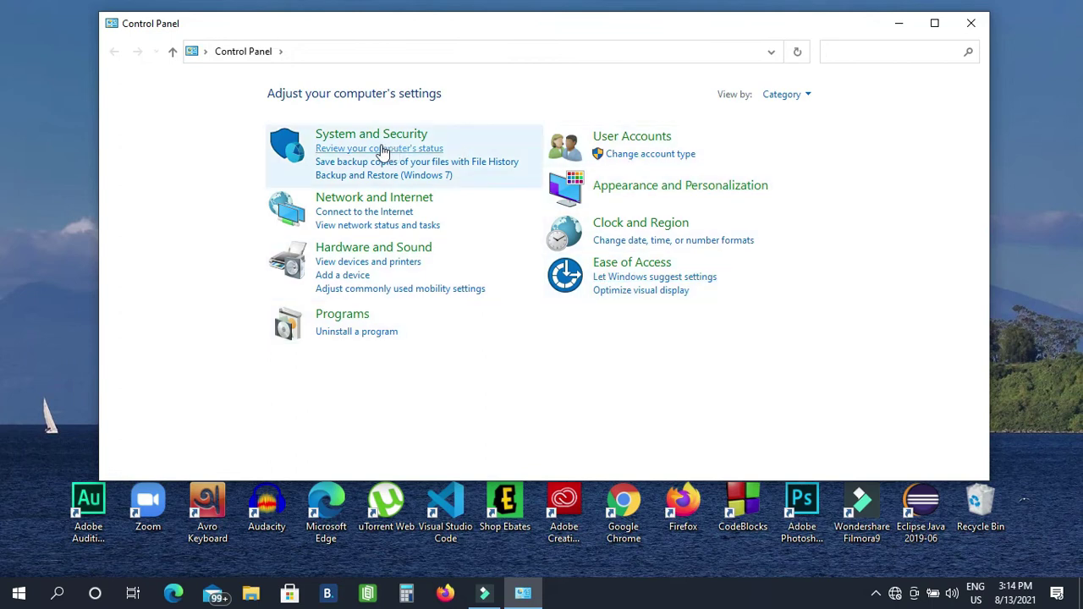
{"action": "left_click", "coordinate": [356, 254]}
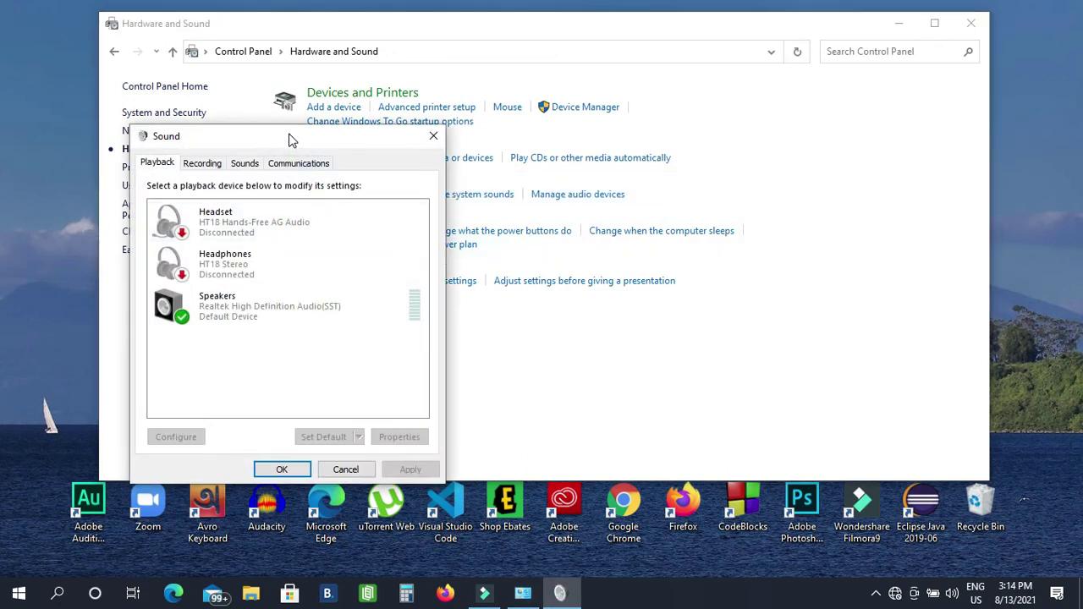
{"action": "left_click_drag", "start_coordinate": [289, 140], "coordinate": [443, 102]}
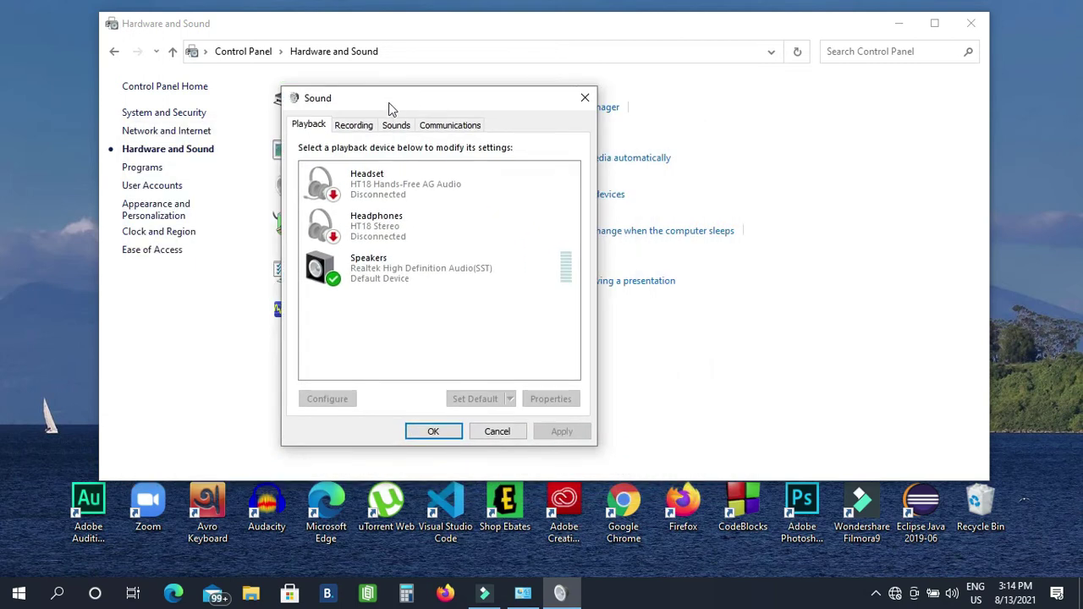
Step: Look through the Recording, Sounds, Communications and Playback settings of the Sound dialog
{"action": "left_click", "coordinate": [352, 130]}
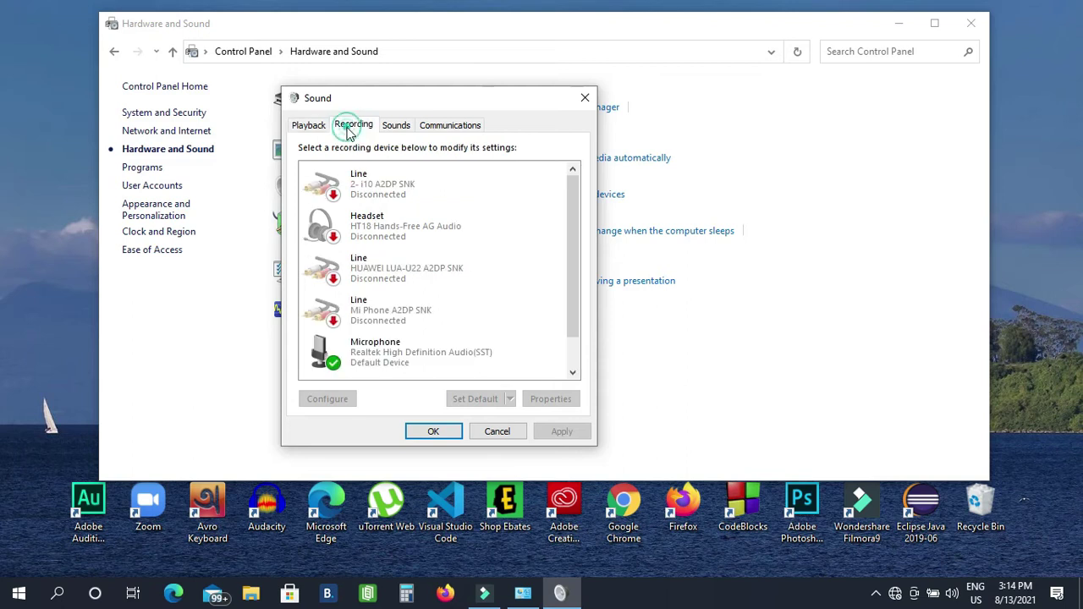
{"action": "left_click", "coordinate": [398, 127]}
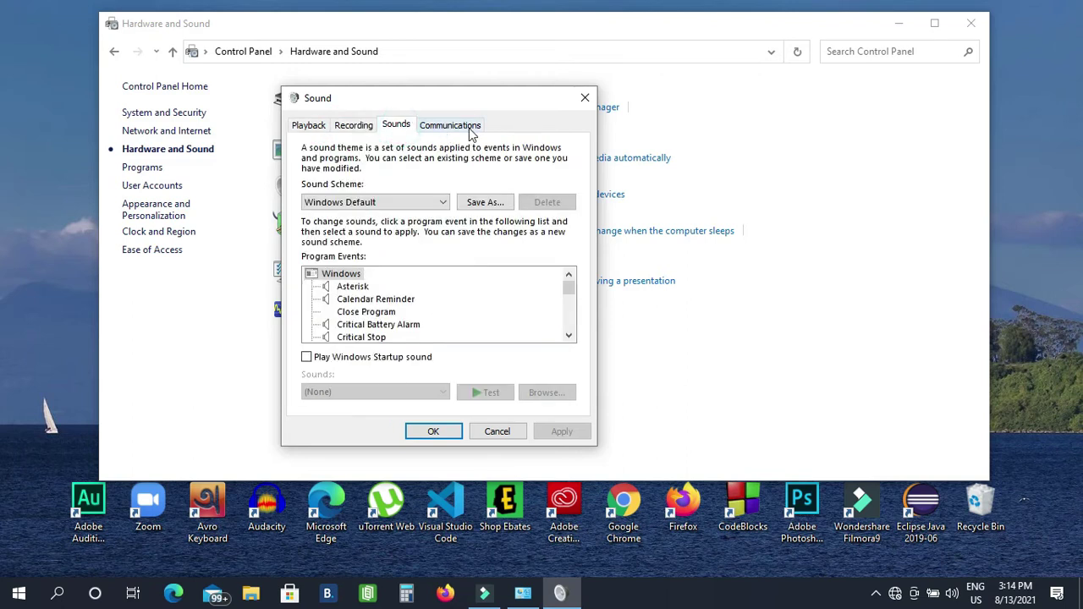
{"action": "left_click", "coordinate": [468, 128]}
{"action": "left_click", "coordinate": [299, 132]}
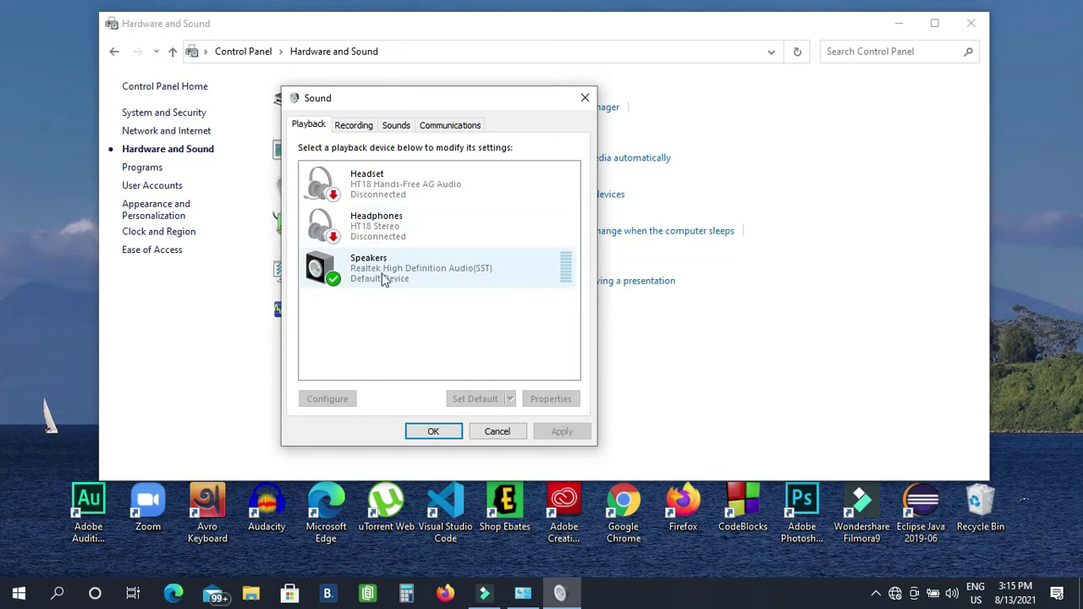
Step: Open the properties of the default Realtek Microphone among the recording devices
{"action": "left_click", "coordinate": [354, 125]}
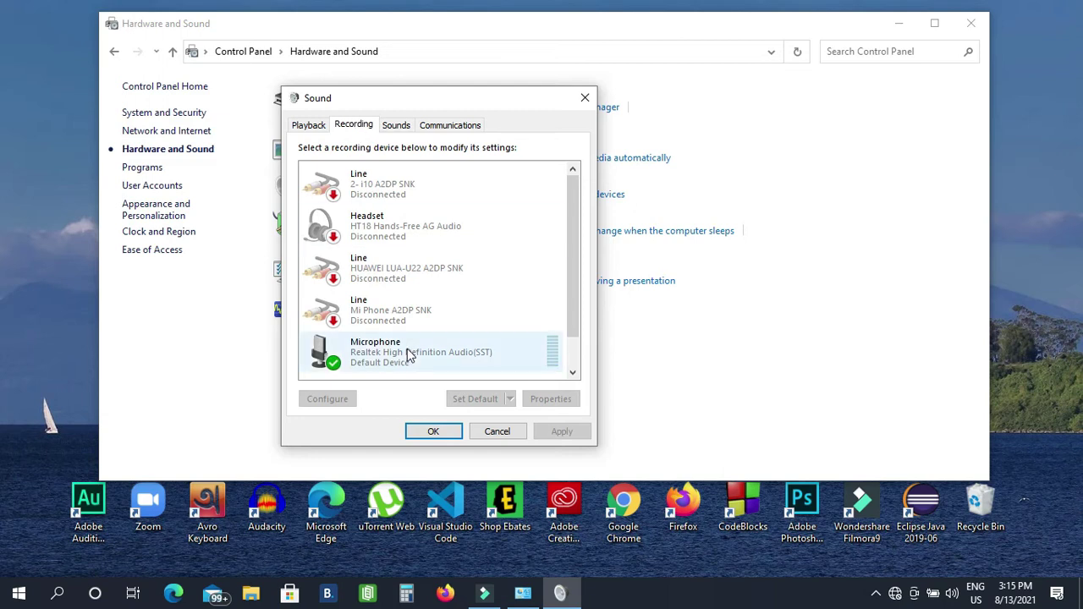
{"action": "scroll", "coordinate": [406, 354], "scroll_direction": "down", "scroll_amount": 1}
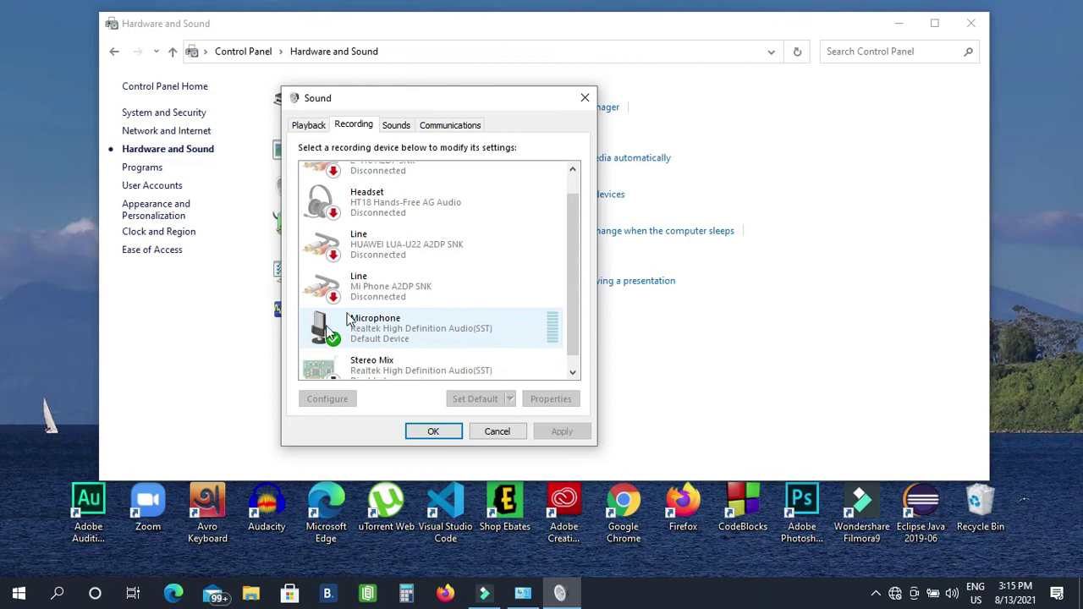
{"action": "double_click", "coordinate": [408, 331]}
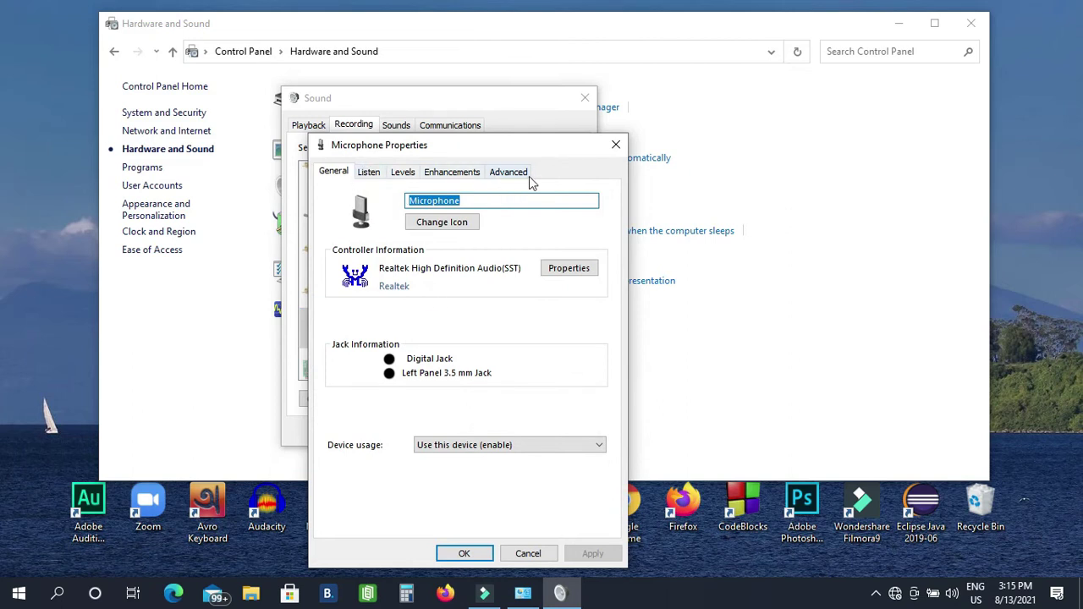
Step: Examine the microphone's Listen, Levels, Enhancements, Advanced and General properties
{"action": "left_click", "coordinate": [372, 172]}
{"action": "left_click", "coordinate": [403, 172]}
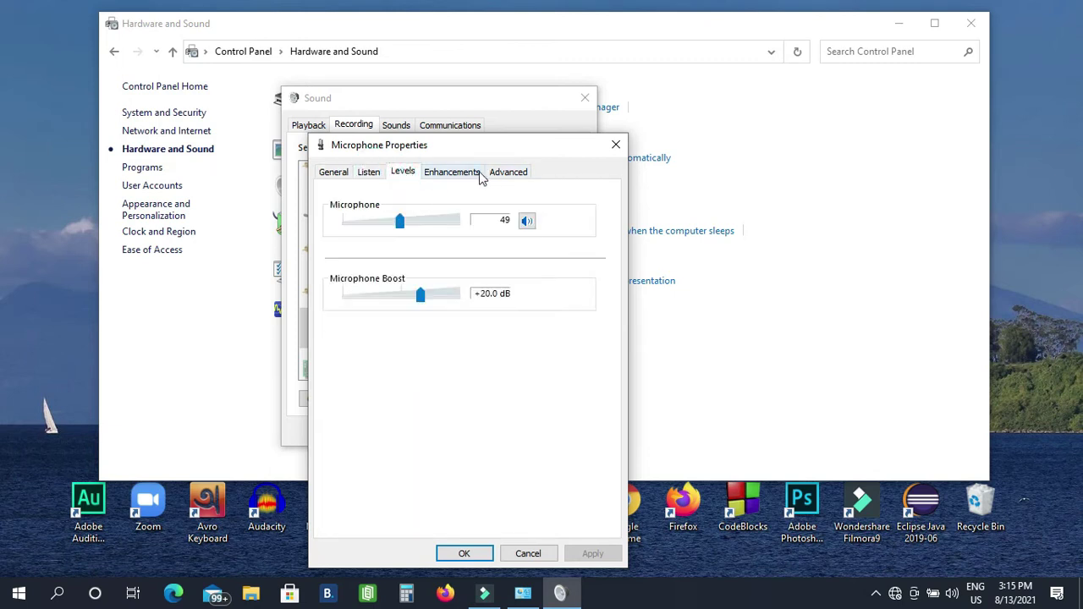
{"action": "left_click", "coordinate": [455, 172]}
{"action": "left_click", "coordinate": [504, 172]}
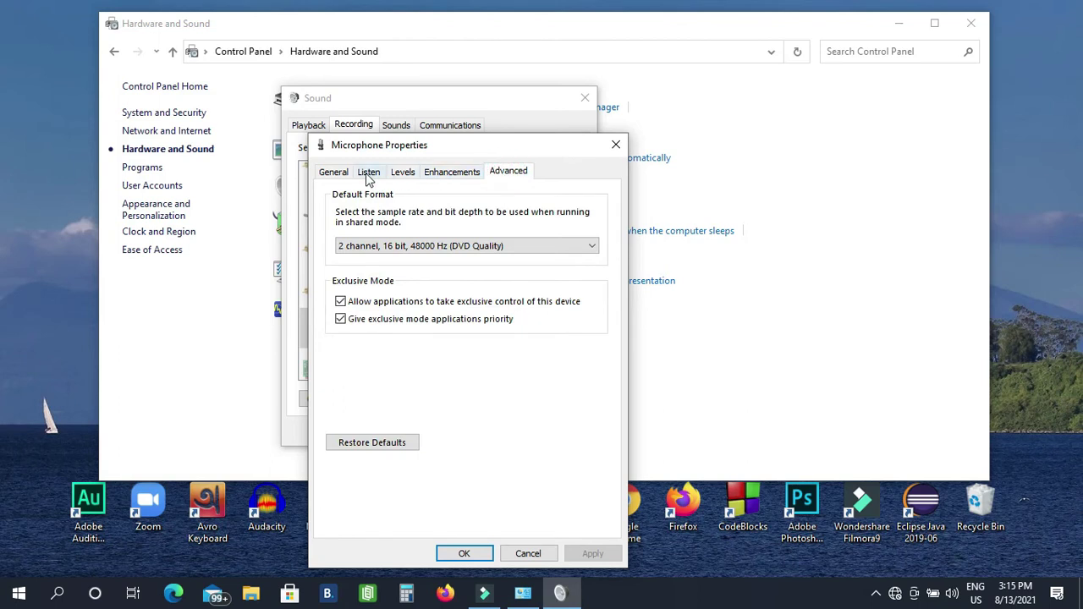
{"action": "left_click", "coordinate": [335, 172]}
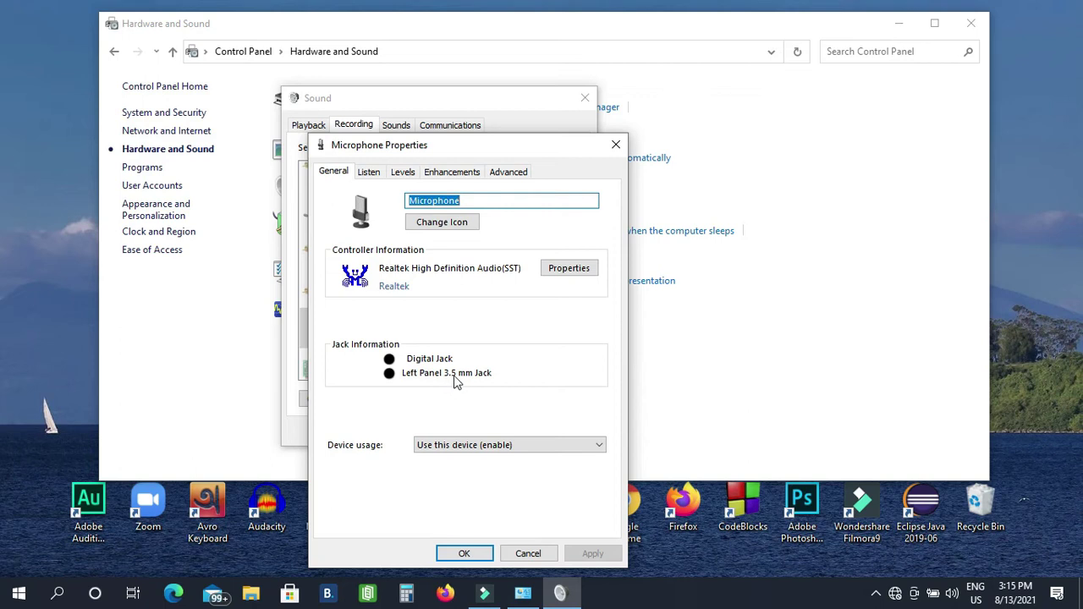
{"action": "left_click", "coordinate": [369, 172]}
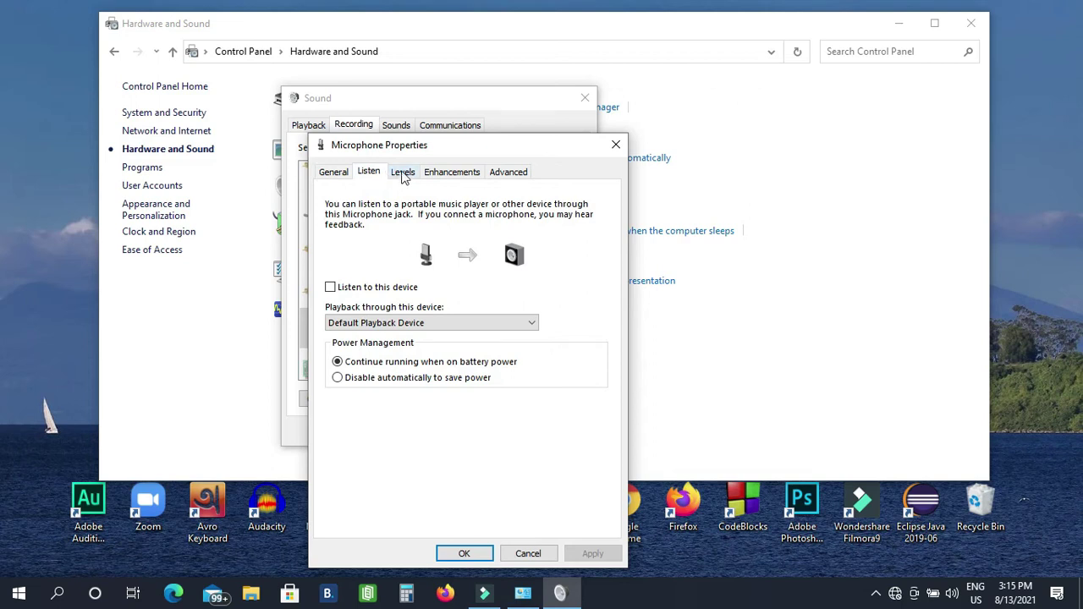
Step: Set the microphone level to 49 and the Microphone Boost to +20.0 dB
{"action": "left_click", "coordinate": [405, 176]}
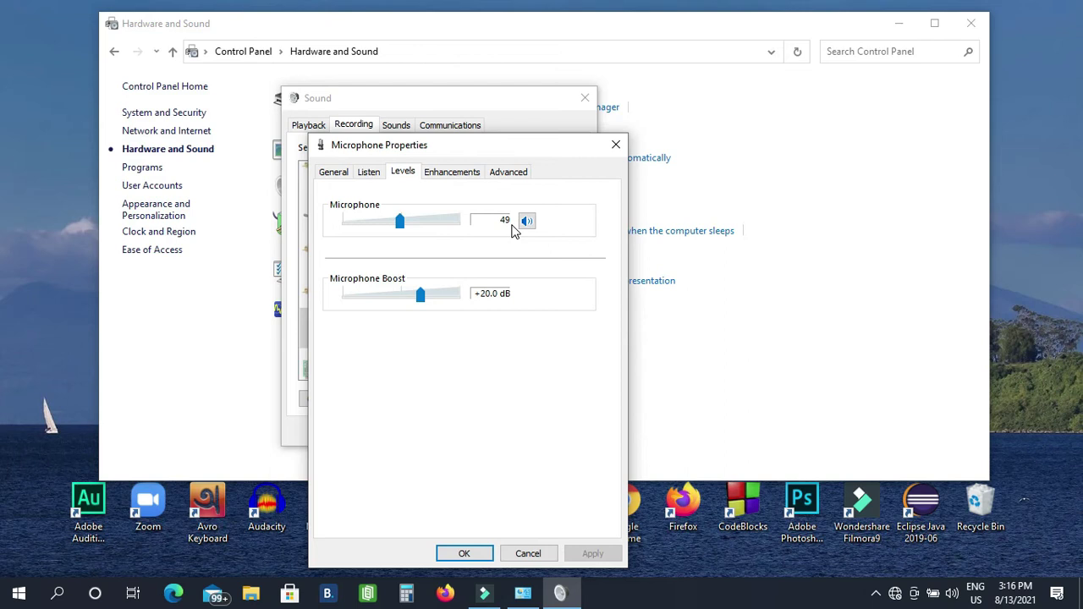
{"action": "mouse_move", "coordinate": [401, 223]}
{"action": "left_mouse_down"}
{"action": "mouse_move", "coordinate": [416, 225]}
{"action": "mouse_move", "coordinate": [400, 224]}
{"action": "left_mouse_up"}
{"action": "left_click_drag", "start_coordinate": [400, 222], "coordinate": [399, 221]}
{"action": "left_click_drag", "start_coordinate": [420, 302], "coordinate": [422, 298]}
Step: Try enabling Acoustic Echo Cancellation, Noise Suppression and Immediate mode for the microphone
{"action": "left_click", "coordinate": [467, 175]}
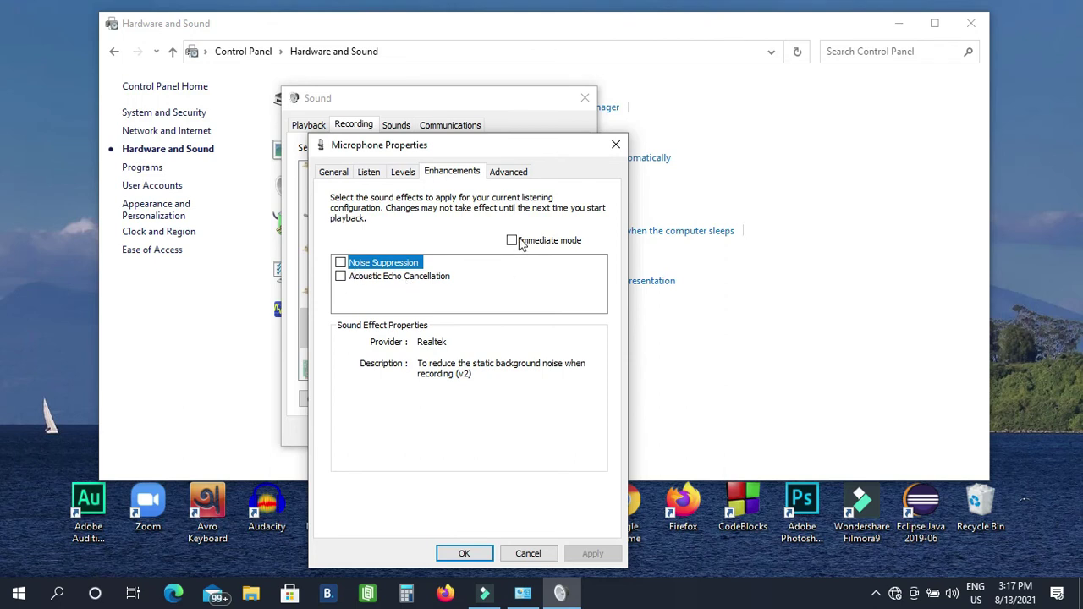
{"action": "left_click", "coordinate": [340, 276]}
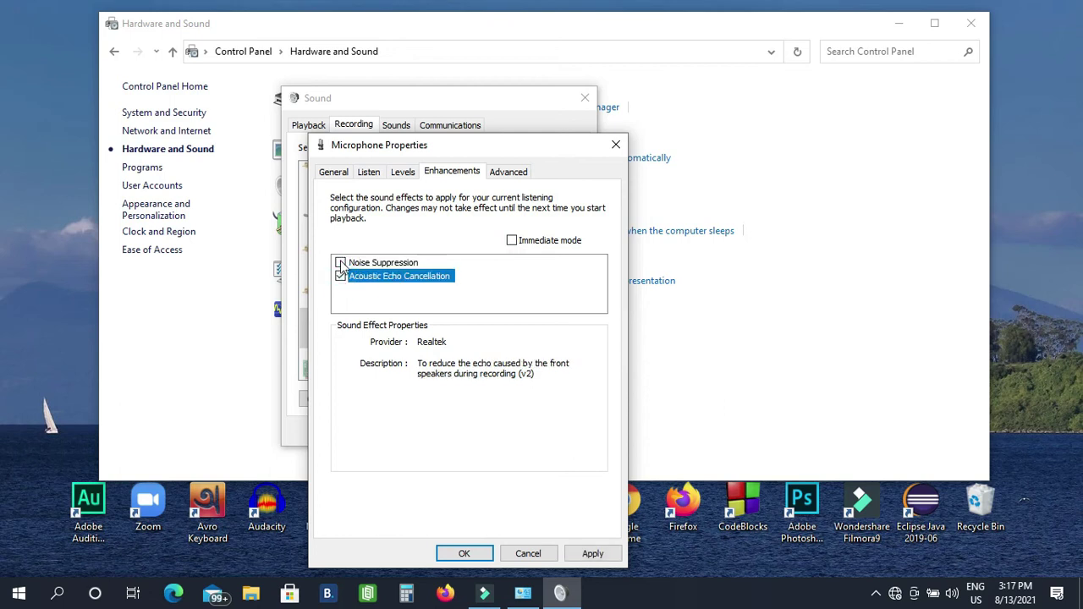
{"action": "left_click", "coordinate": [341, 263]}
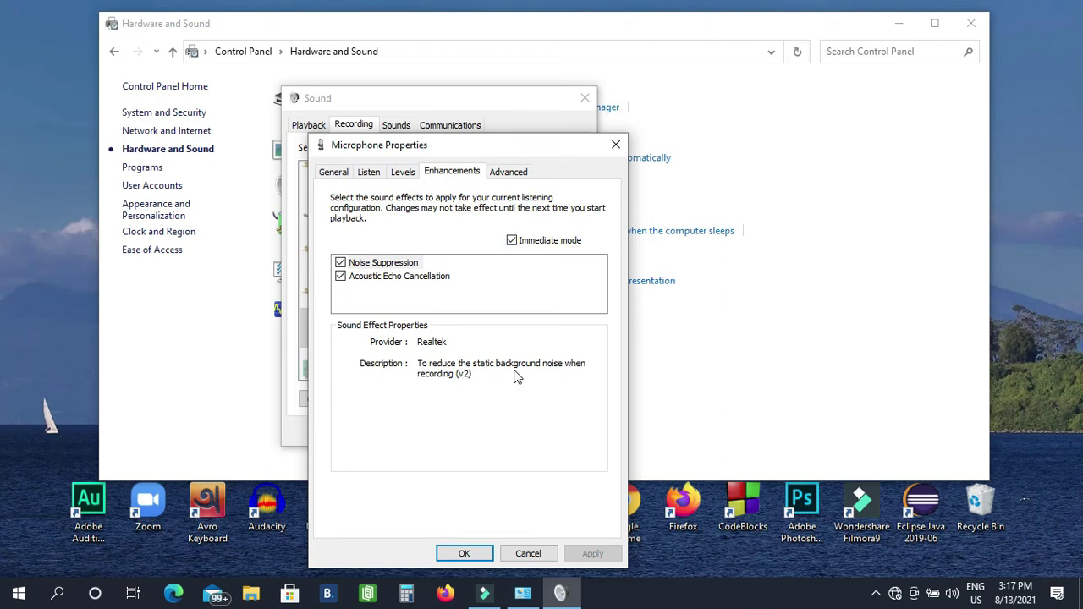
Step: Turn Noise Suppression, Acoustic Echo Cancellation and Immediate mode back off for the microphone
{"action": "left_click", "coordinate": [511, 240]}
{"action": "left_click", "coordinate": [340, 263]}
{"action": "left_click", "coordinate": [341, 277]}
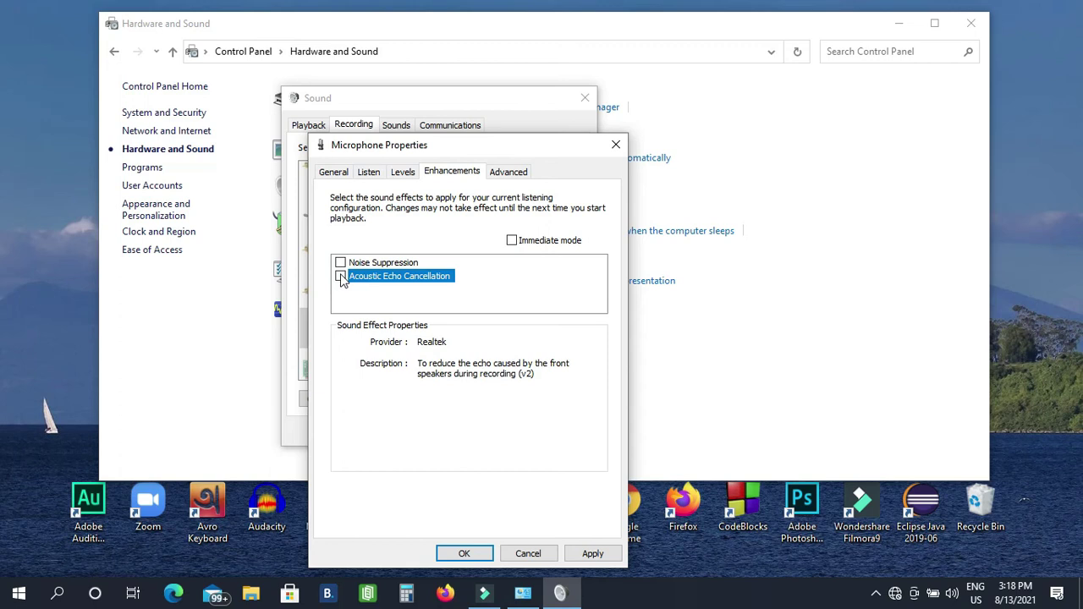
{"action": "left_click", "coordinate": [512, 241]}
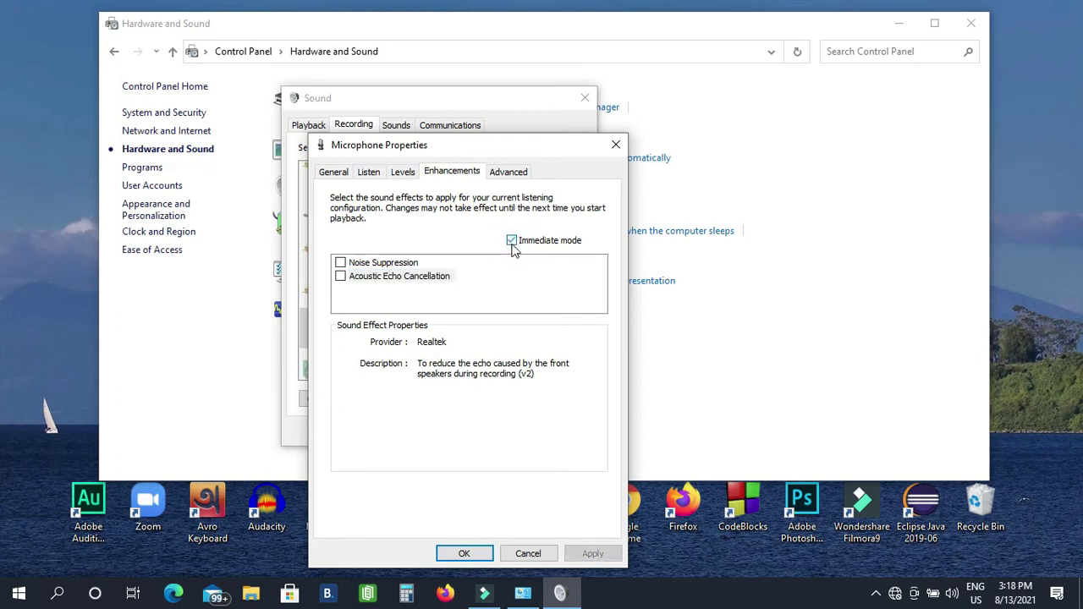
{"action": "left_click", "coordinate": [512, 241]}
Step: Recheck the microphone's Advanced, Levels, Enhancements and General properties, and accept the microphone settings
{"action": "left_click", "coordinate": [499, 172]}
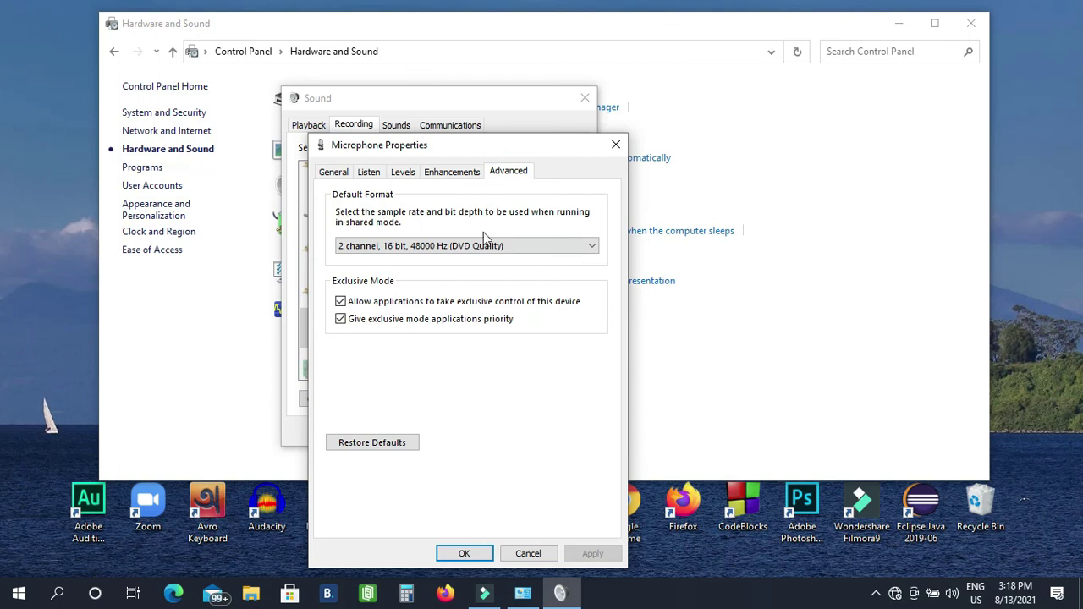
{"action": "left_click", "coordinate": [401, 174]}
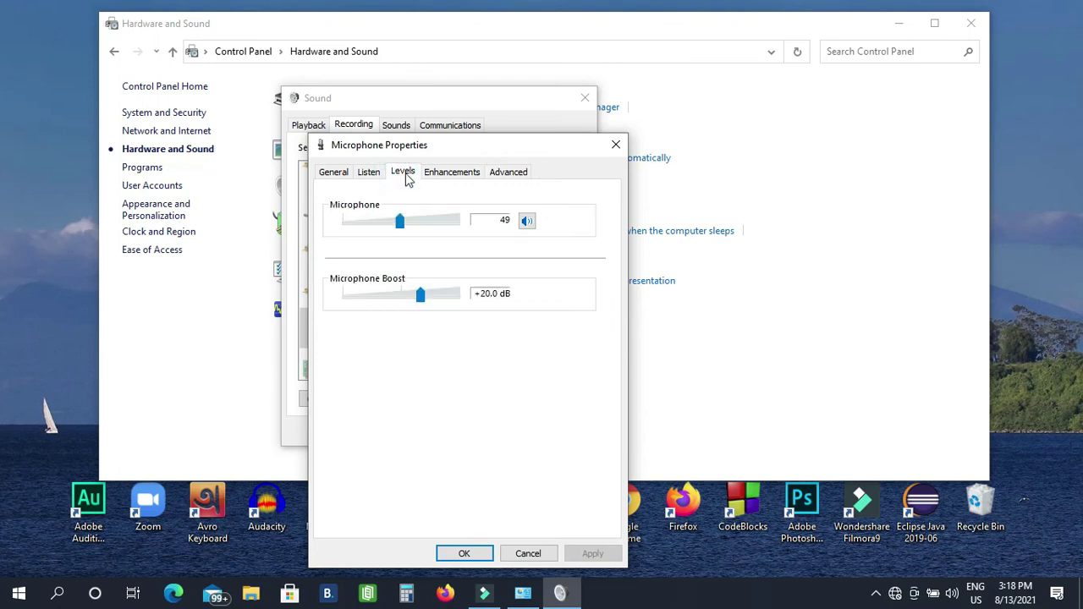
{"action": "left_click", "coordinate": [449, 171]}
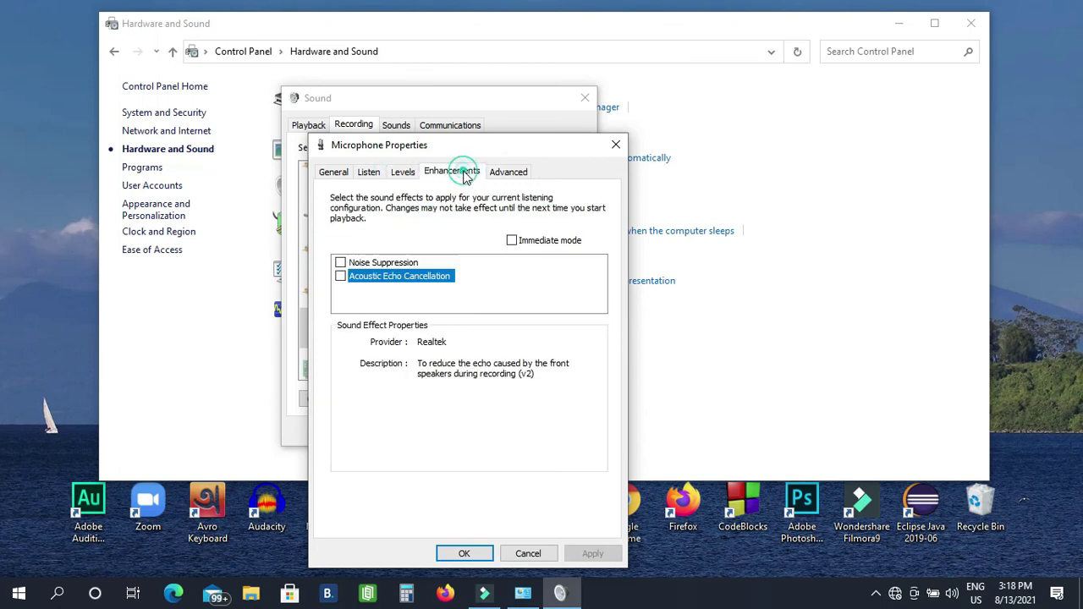
{"action": "left_click", "coordinate": [406, 174]}
{"action": "left_click", "coordinate": [338, 176]}
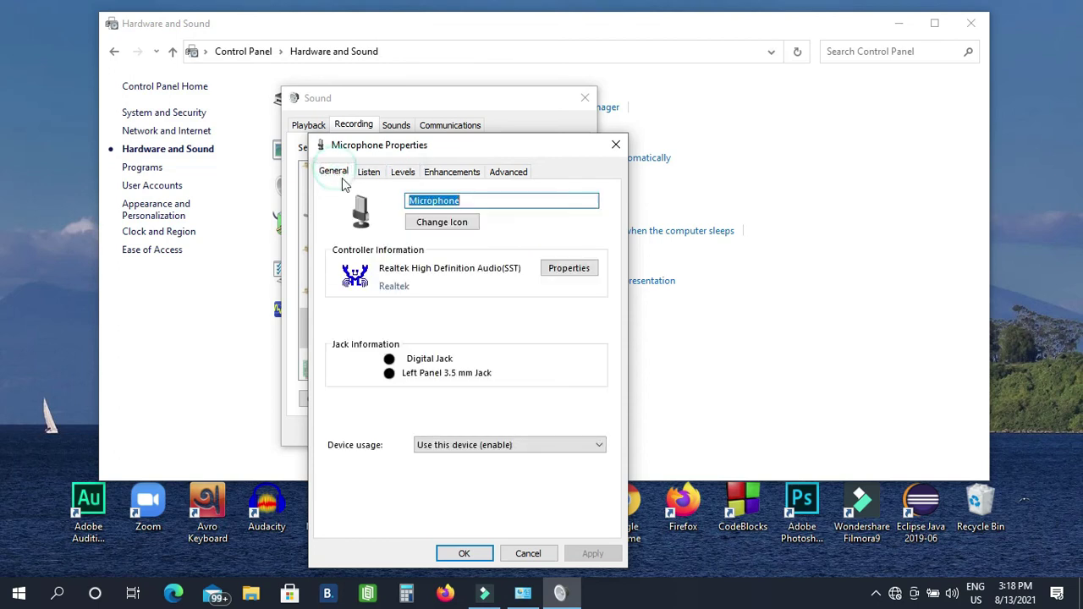
{"action": "left_click", "coordinate": [403, 173]}
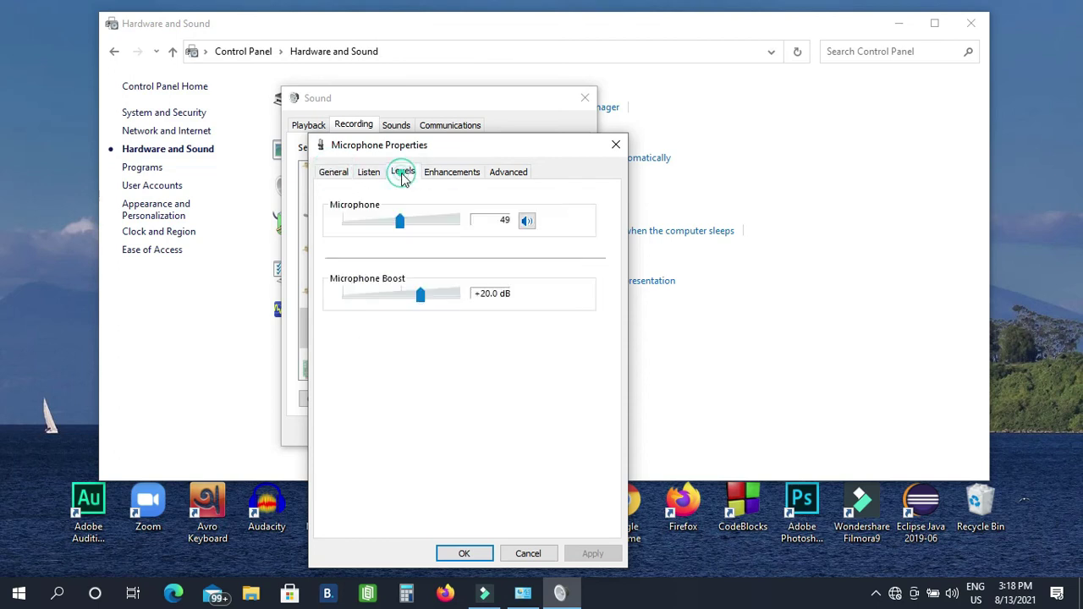
{"action": "left_click", "coordinate": [464, 555]}
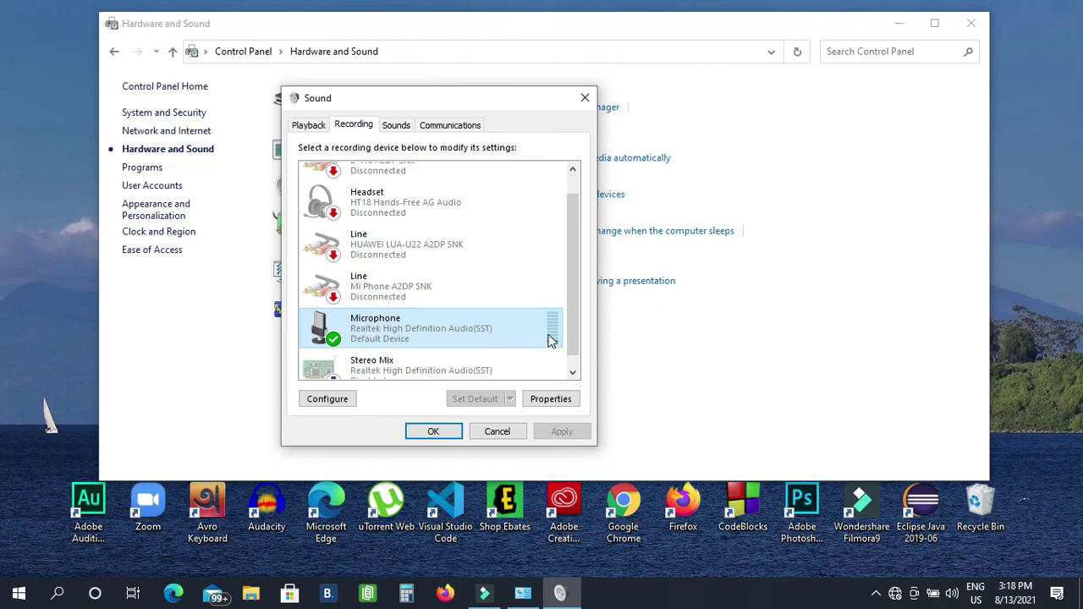
Step: Check the Sounds, Communications and Playback settings, and accept the Sound dialog
{"action": "scroll", "coordinate": [474, 254], "scroll_direction": "up", "scroll_amount": 1}
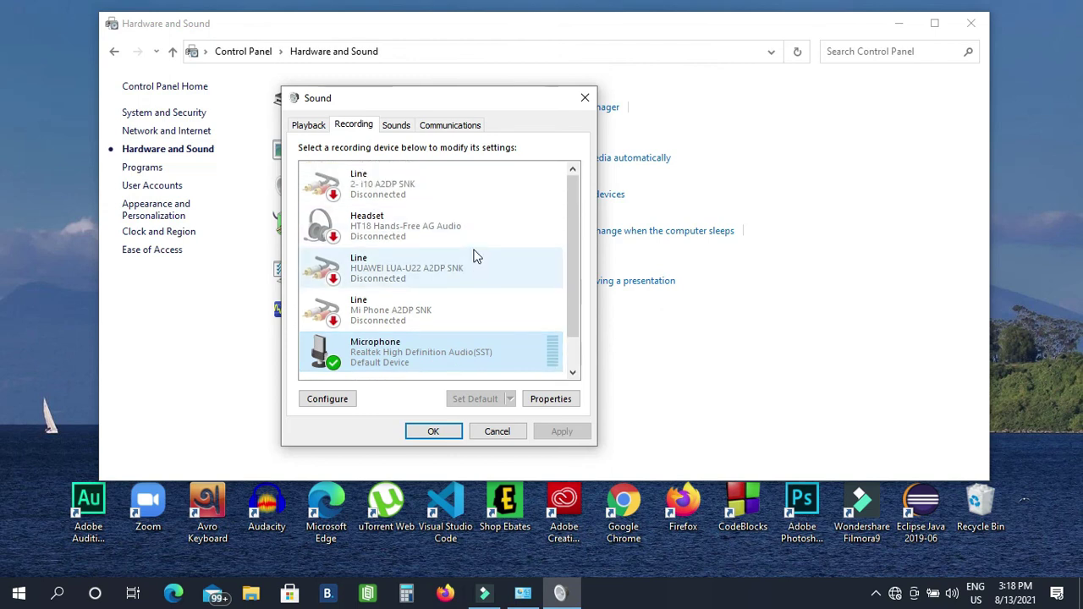
{"action": "left_click", "coordinate": [396, 125]}
{"action": "left_click", "coordinate": [446, 127]}
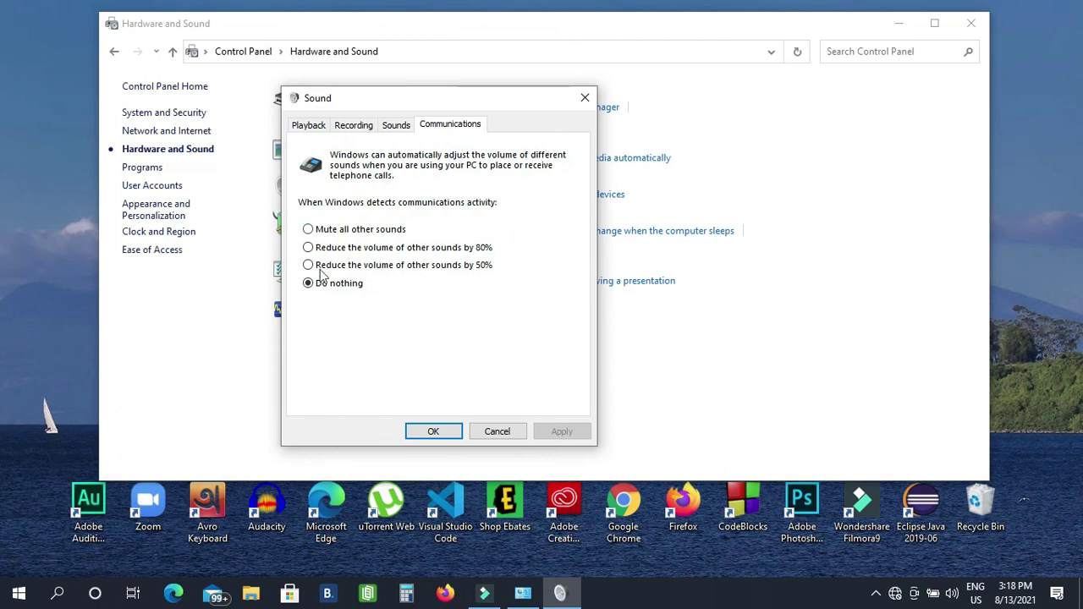
{"action": "left_click", "coordinate": [310, 129]}
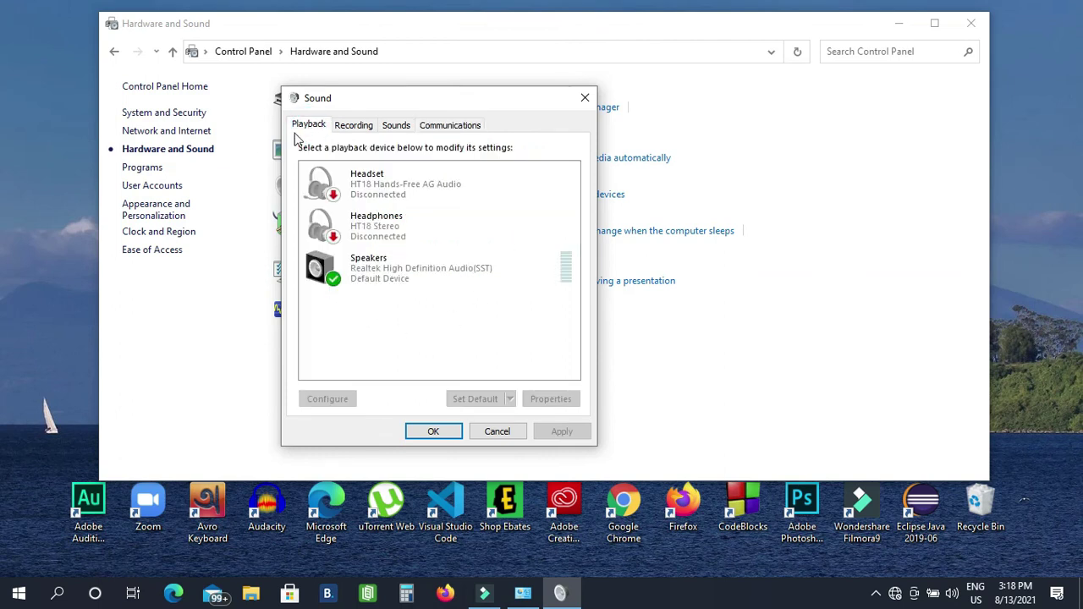
{"action": "left_click", "coordinate": [437, 436]}
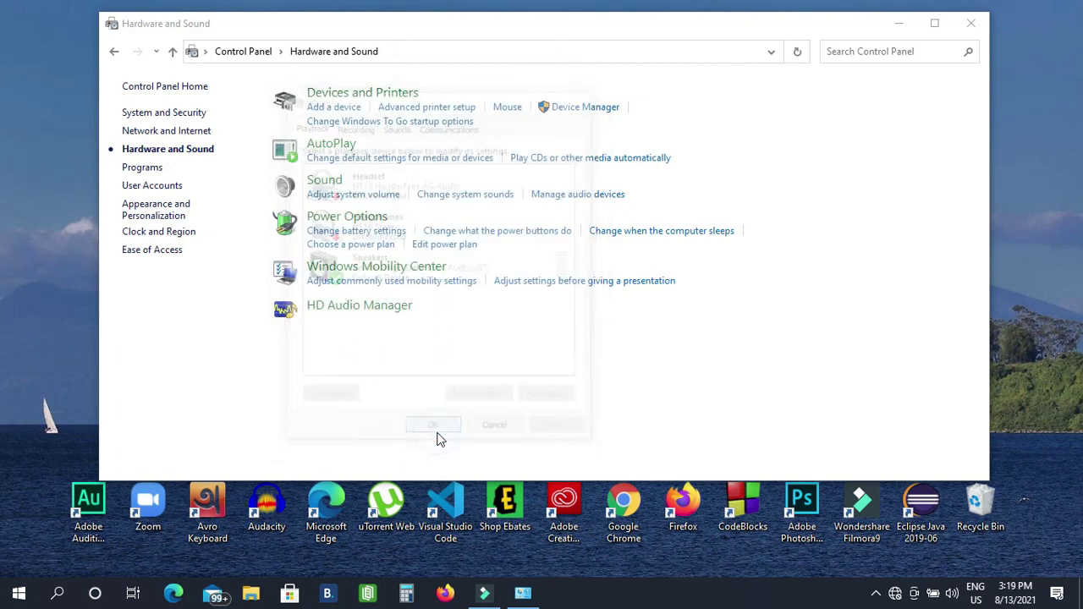